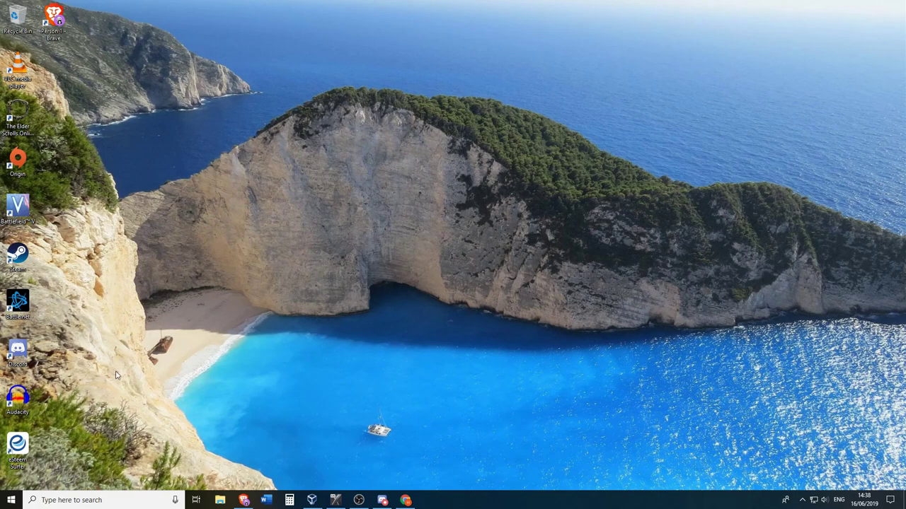
# Go to Update & Security > Backup, review File History's More options, then return to Backup.
pyautogui.click(12, 500)
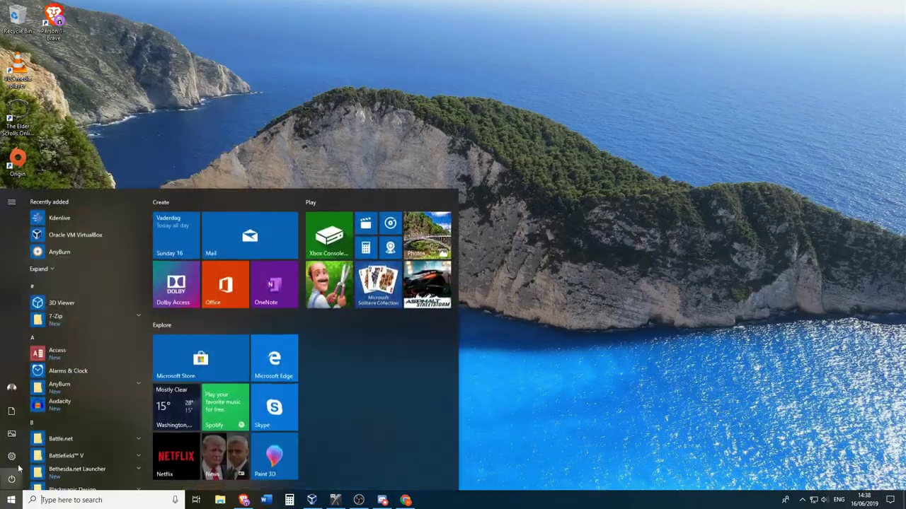
pyautogui.click(11, 464)
pyautogui.click(425, 222)
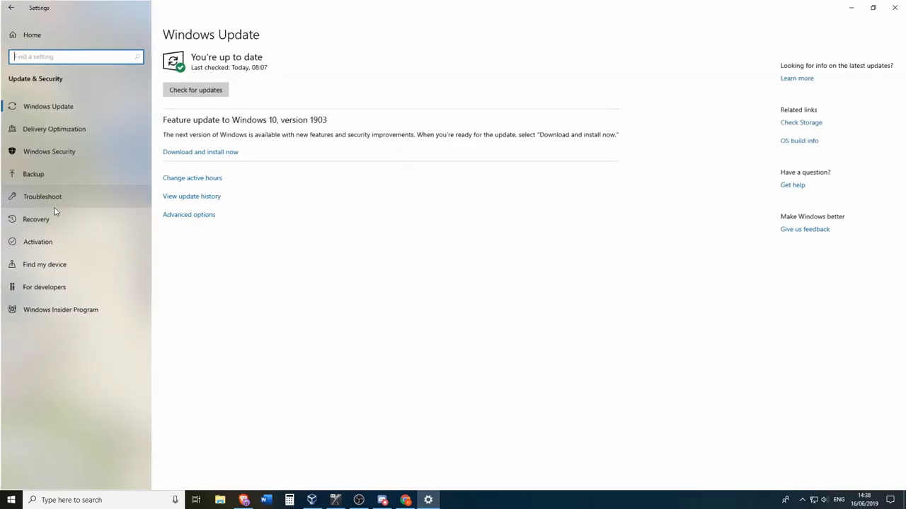
pyautogui.click(52, 177)
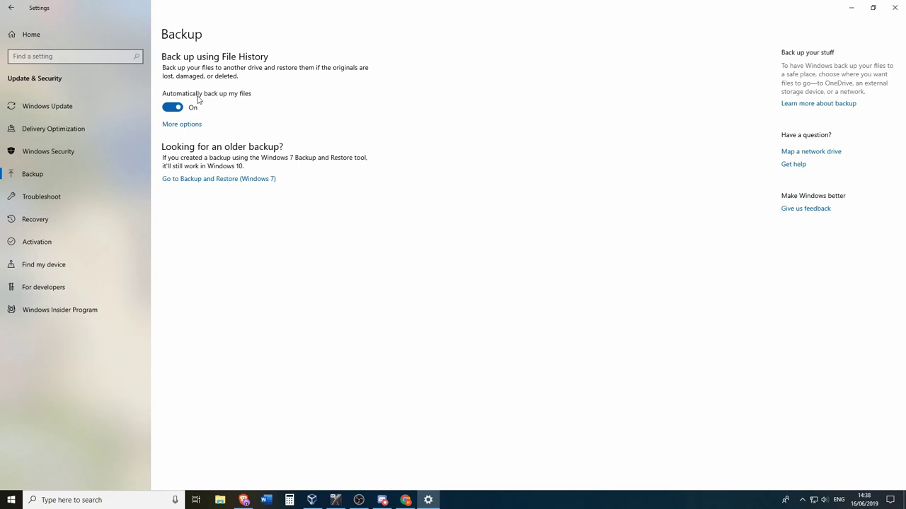
pyautogui.click(182, 124)
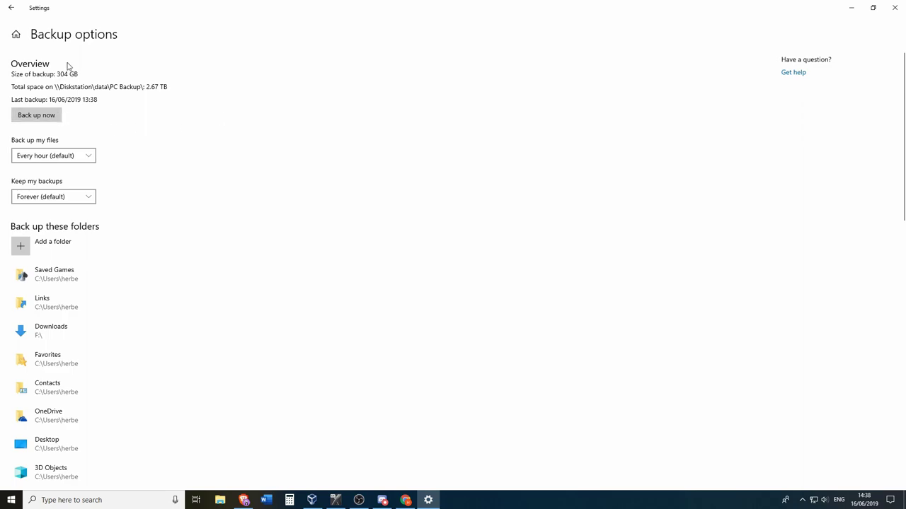
pyautogui.click(10, 9)
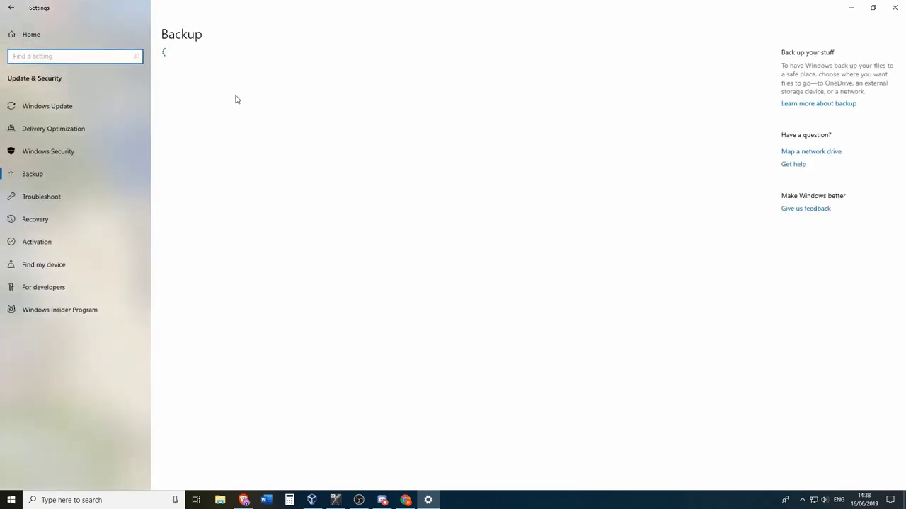
# Close the Windows Settings window.
pyautogui.click(896, 7)
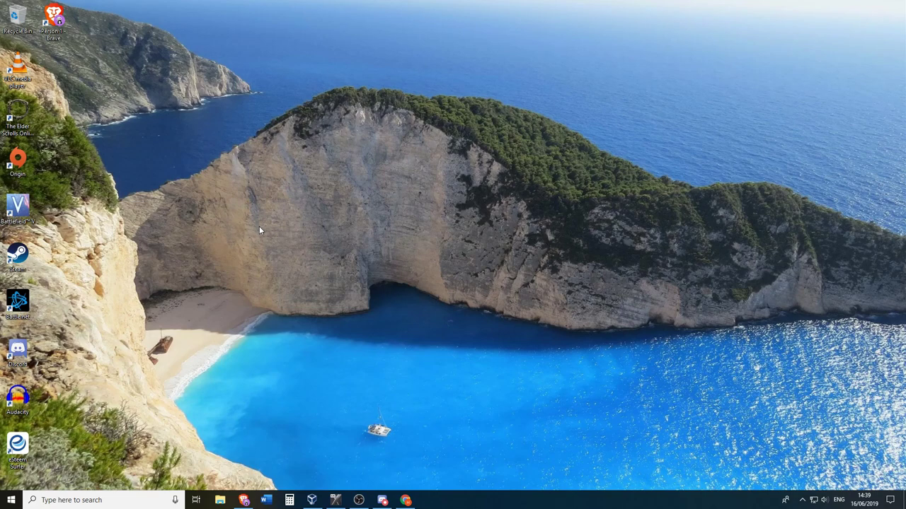
# Launch Control Panel with control.exe, switching its view to Category and back to Large icons.
pyautogui.click(11, 500)
pyautogui.write('control')
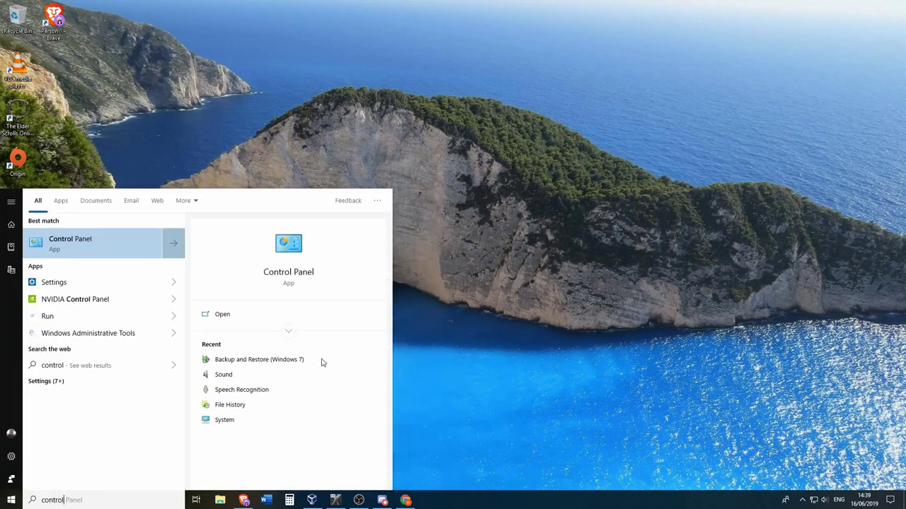
pyautogui.write('.exe')
pyautogui.press('Return')
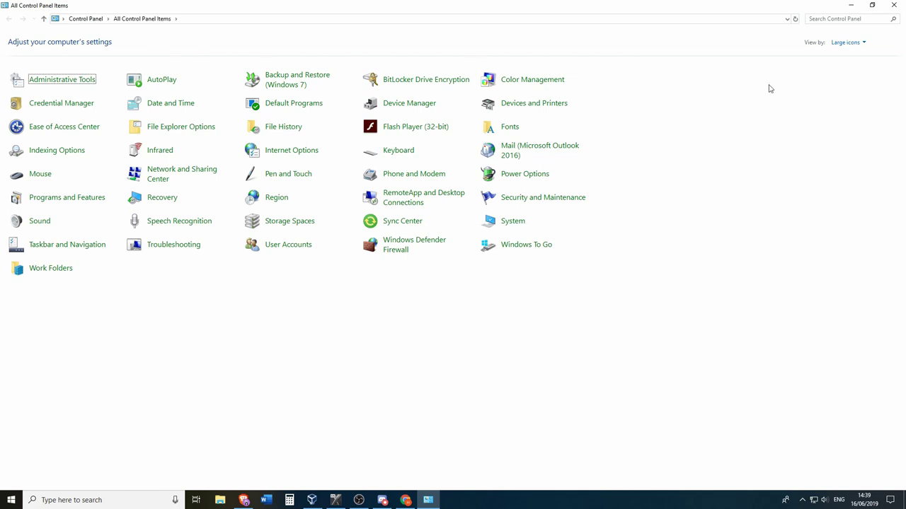
pyautogui.click(867, 44)
pyautogui.click(851, 54)
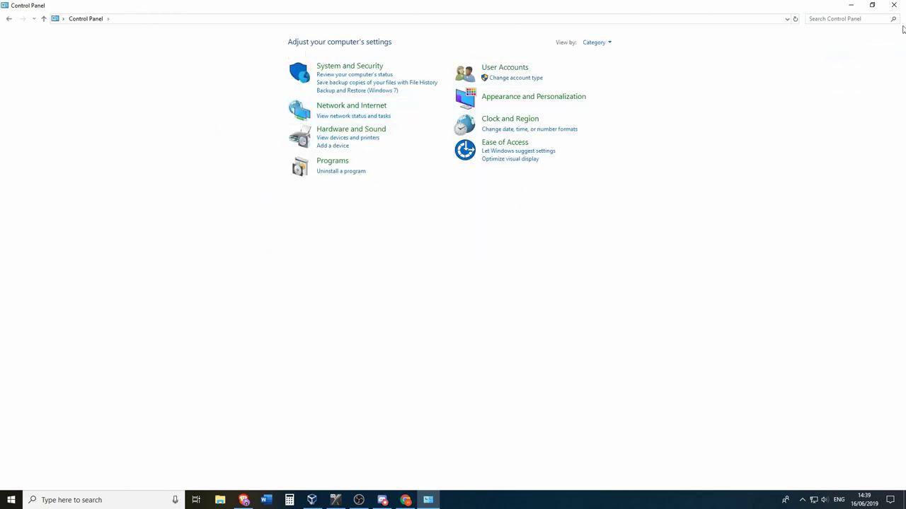
pyautogui.click(601, 43)
pyautogui.click(607, 68)
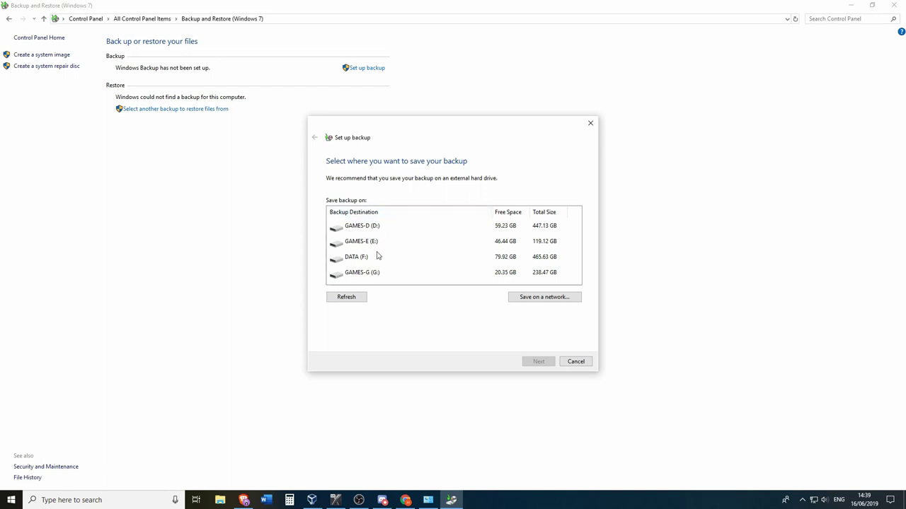
# Add the network share \\DISKSTATION\DATA\PC Backup as a destination with the share's username and password.
pyautogui.click(372, 257)
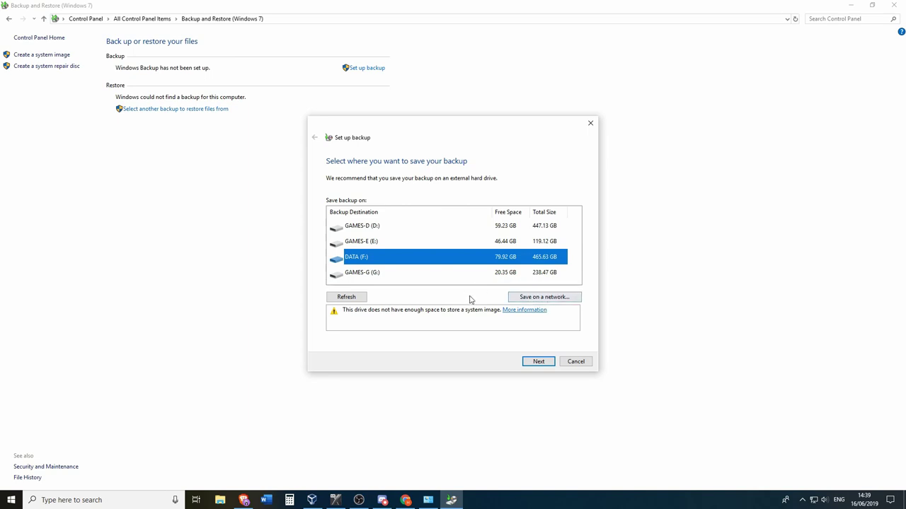
pyautogui.click(539, 299)
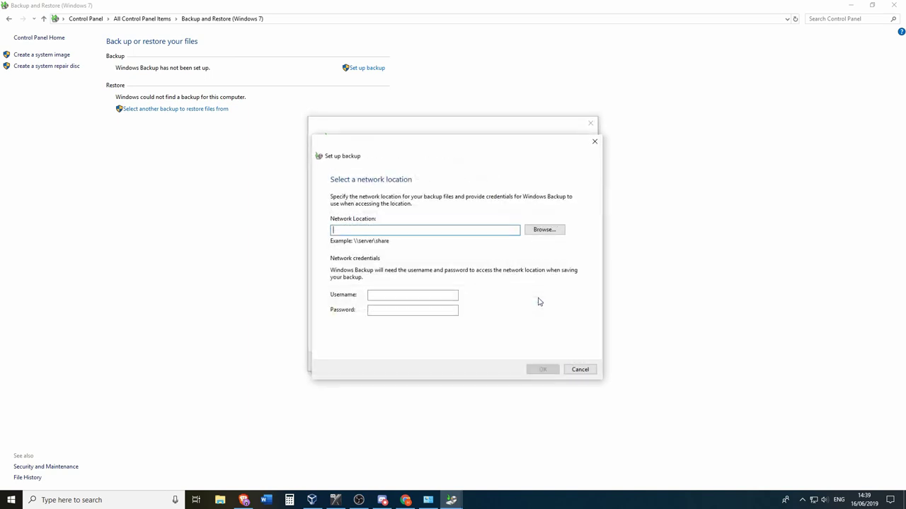
pyautogui.write('\\\\DISKSTATION\\DATA\\PC Backup')
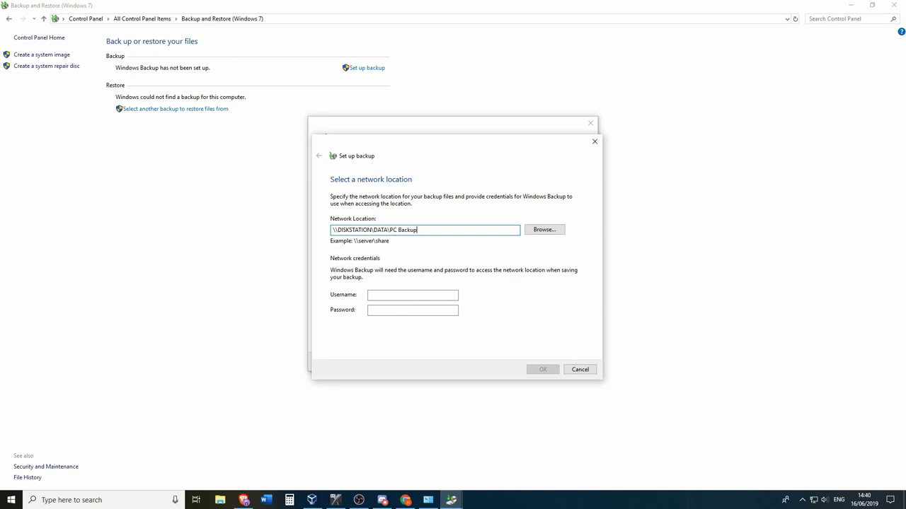
pyautogui.click(412, 295)
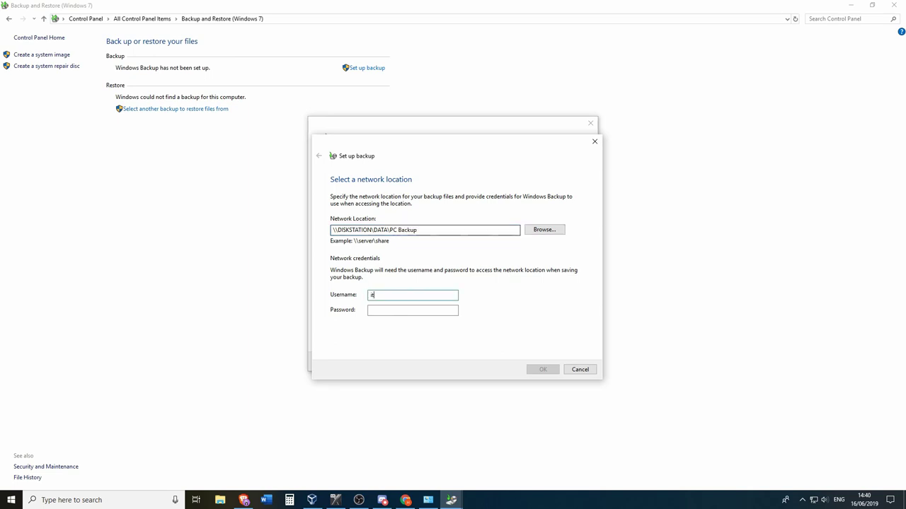
pyautogui.write('******')
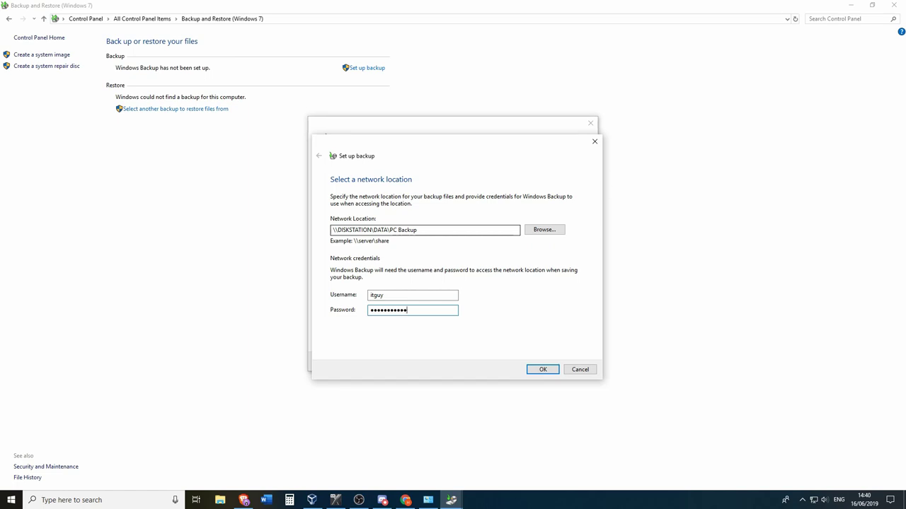
pyautogui.click(542, 369)
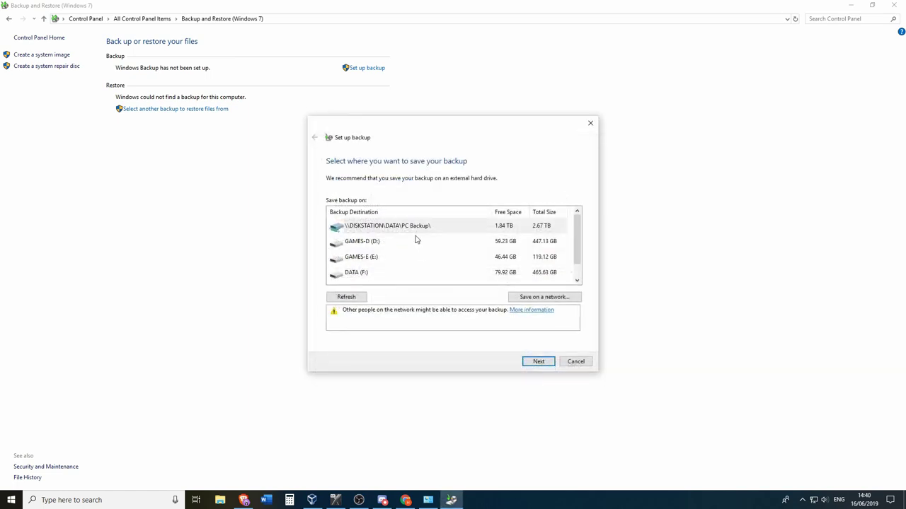
# Select the \\DISKSTATION\DATA\PC Backup\ share as the backup destination and continue.
pyautogui.click(410, 231)
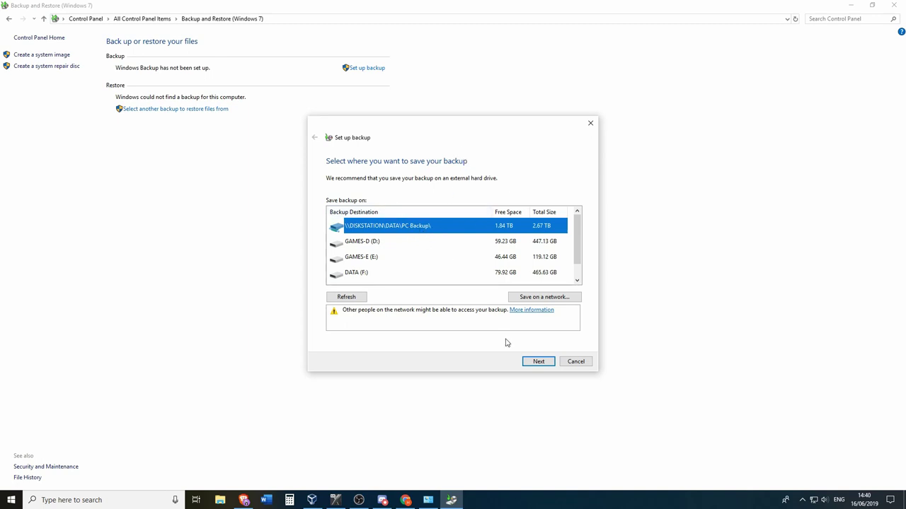
pyautogui.click(539, 362)
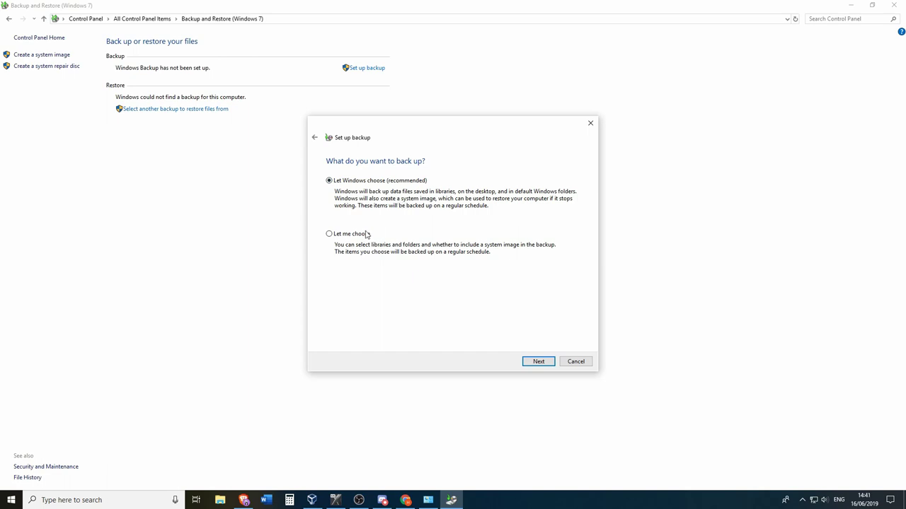
# Choose items manually, adding Local Disk (C:) and DATA (F:) with a system image, then continue to review.
pyautogui.click(329, 234)
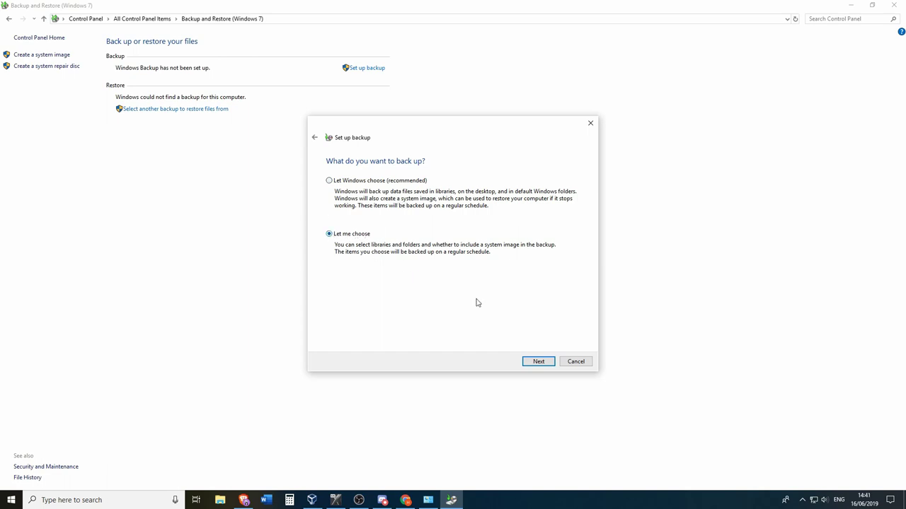
pyautogui.click(535, 361)
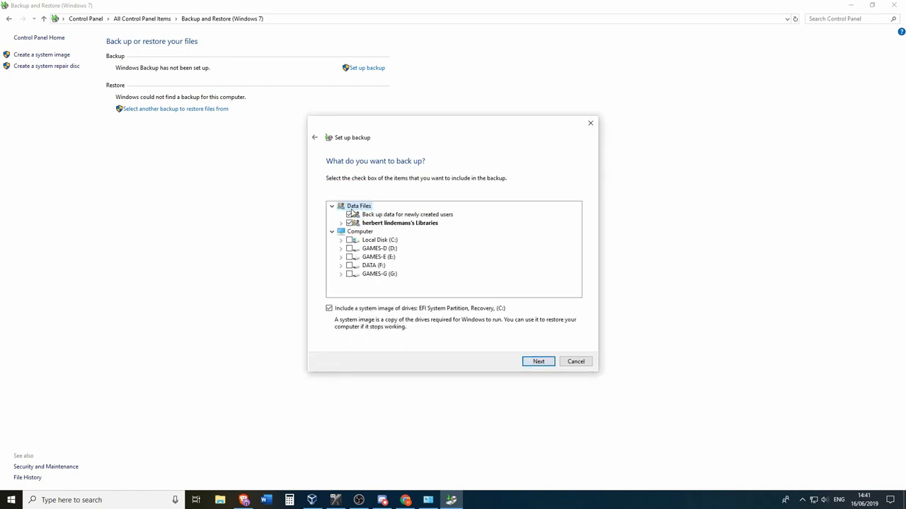
pyautogui.click(397, 224)
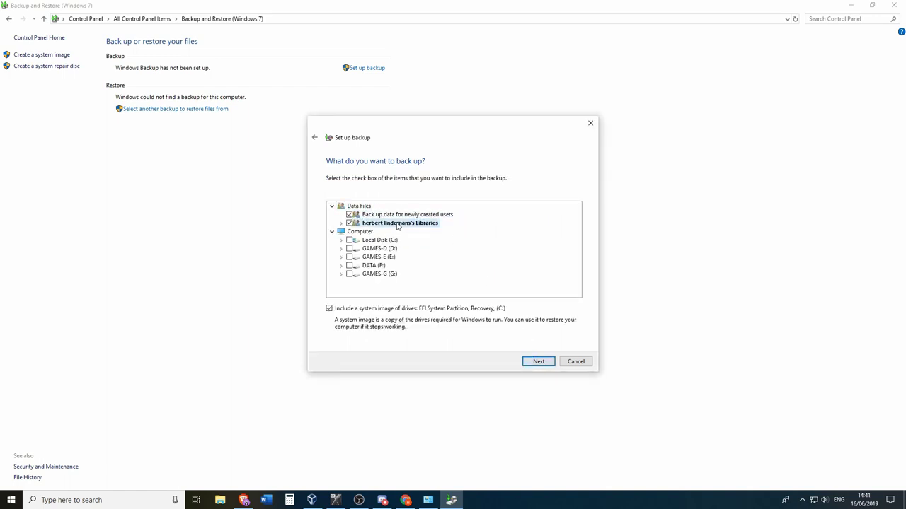
pyautogui.click(349, 241)
pyautogui.click(348, 265)
pyautogui.click(538, 362)
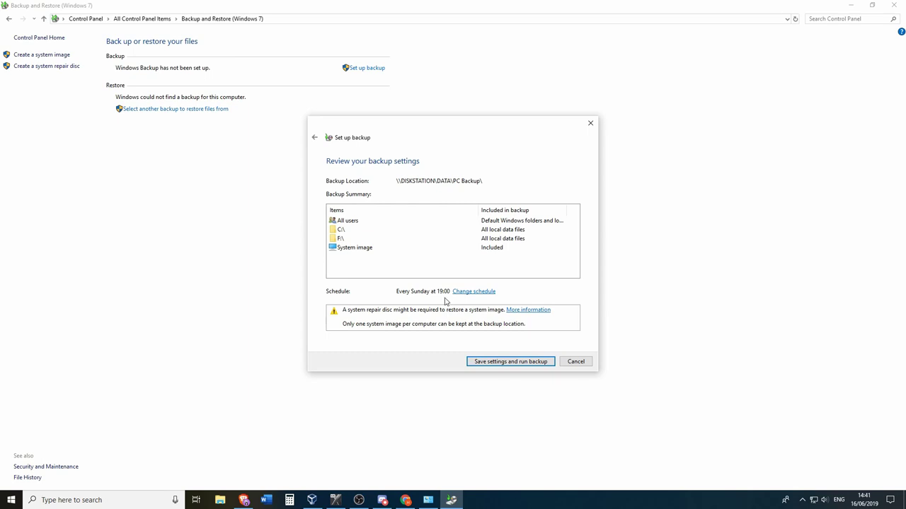
pyautogui.click(474, 292)
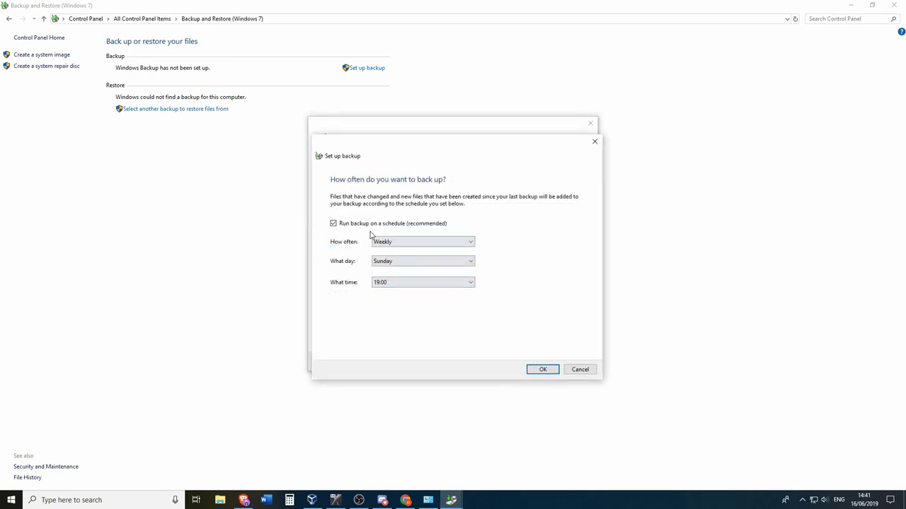
pyautogui.click(413, 261)
pyautogui.click(413, 261)
pyautogui.click(412, 244)
pyautogui.click(406, 252)
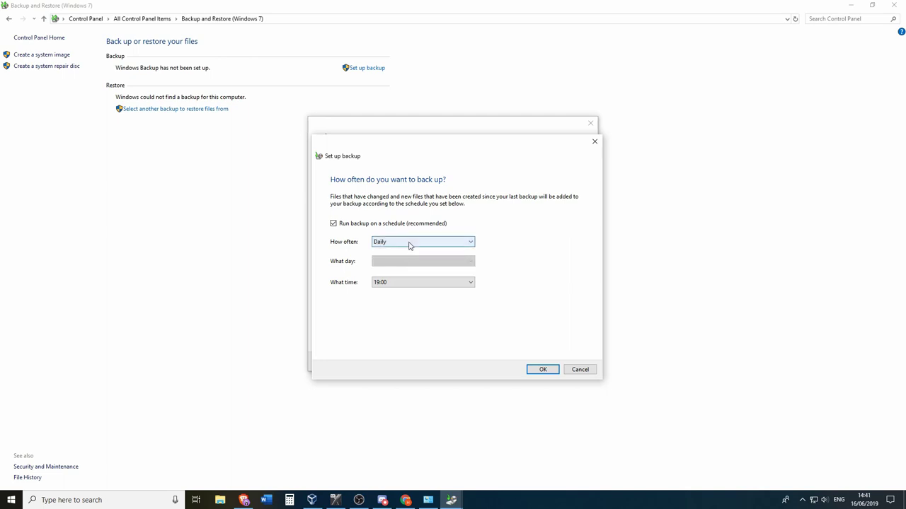
pyautogui.click(409, 243)
pyautogui.click(407, 258)
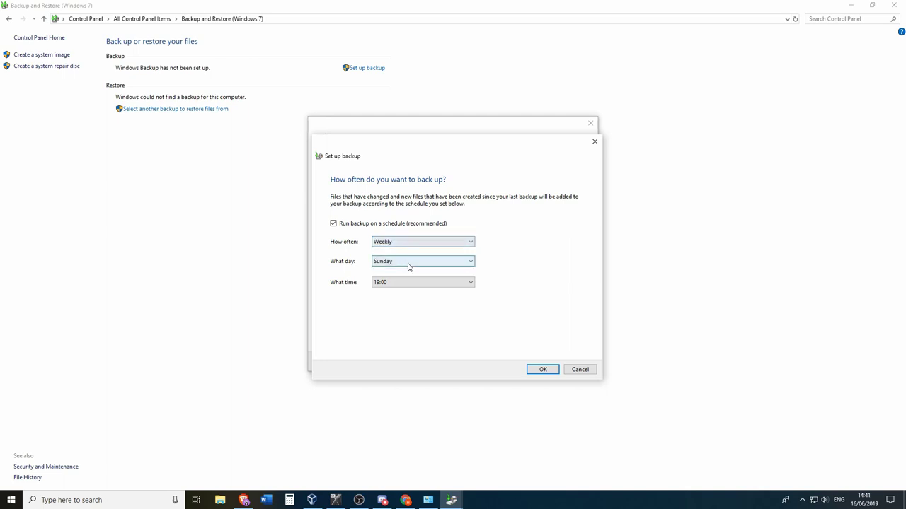
pyautogui.click(408, 263)
pyautogui.click(417, 243)
pyautogui.click(411, 260)
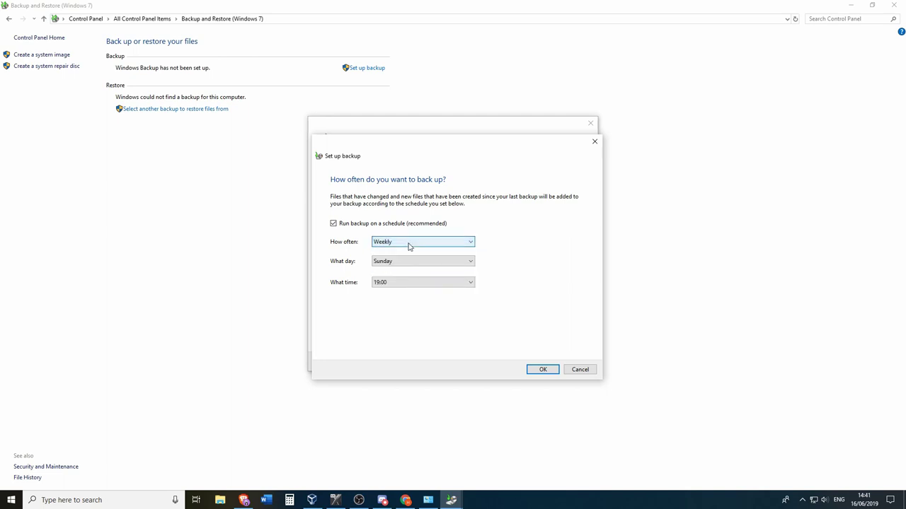
pyautogui.click(411, 245)
pyautogui.click(412, 244)
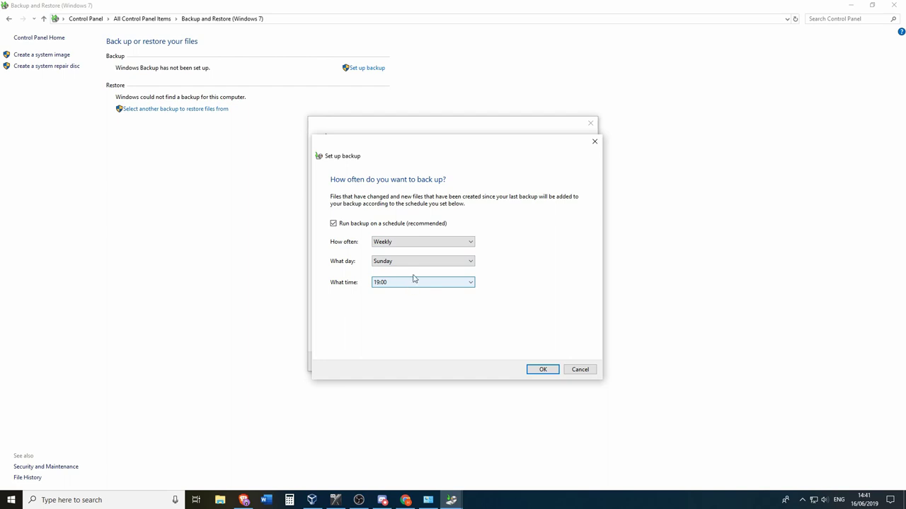
pyautogui.moveTo(430, 146); pyautogui.dragTo(427, 132)
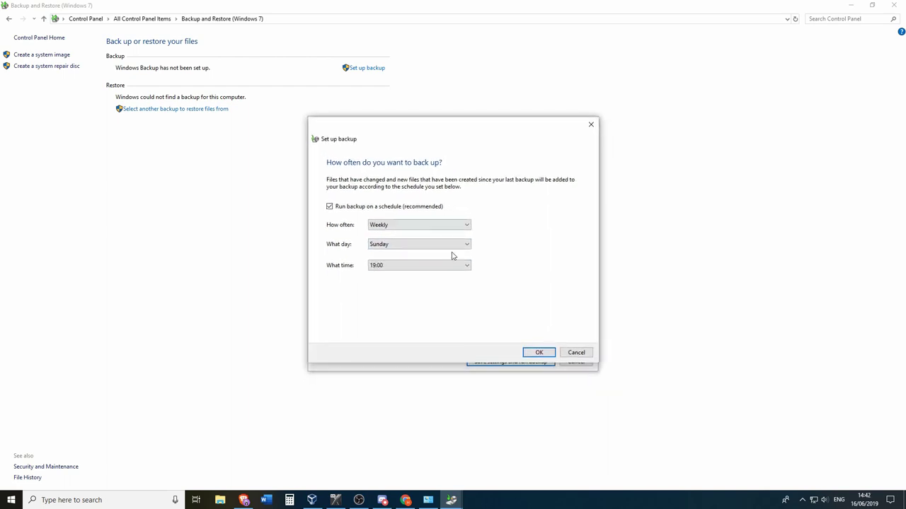
pyautogui.click(391, 266)
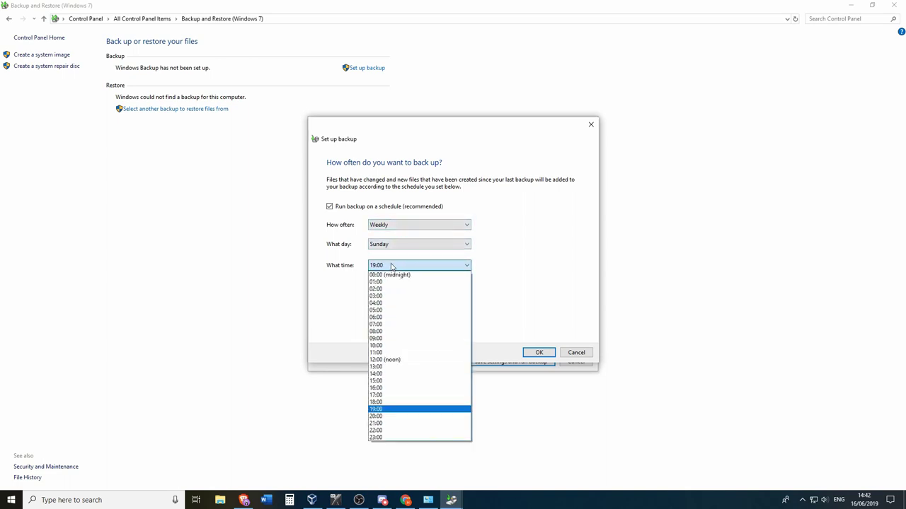
pyautogui.click(391, 265)
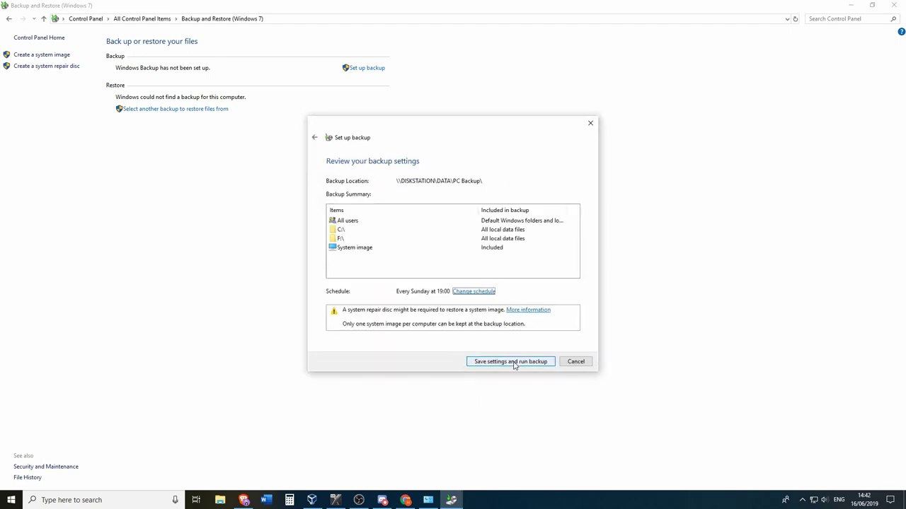
# Save settings and run the first backup, then view its detailed progress.
pyautogui.click(508, 365)
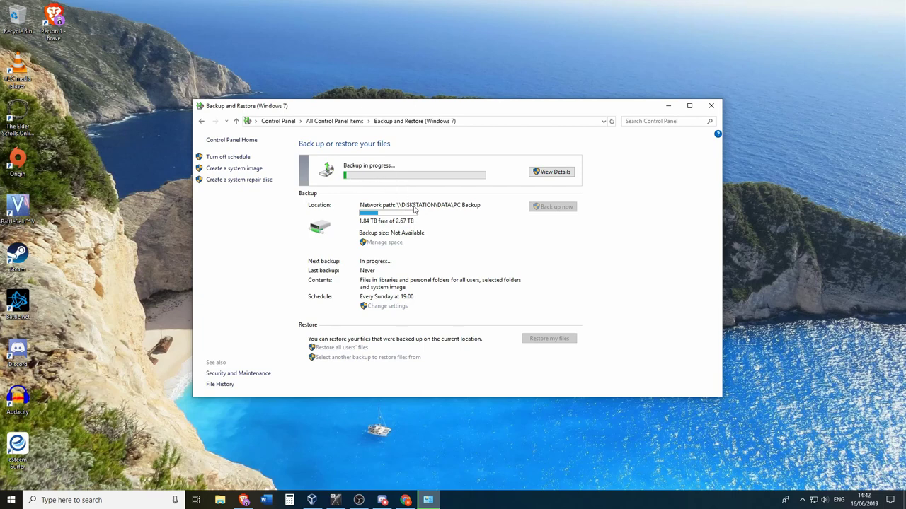
pyautogui.moveTo(405, 108); pyautogui.dragTo(400, 86)
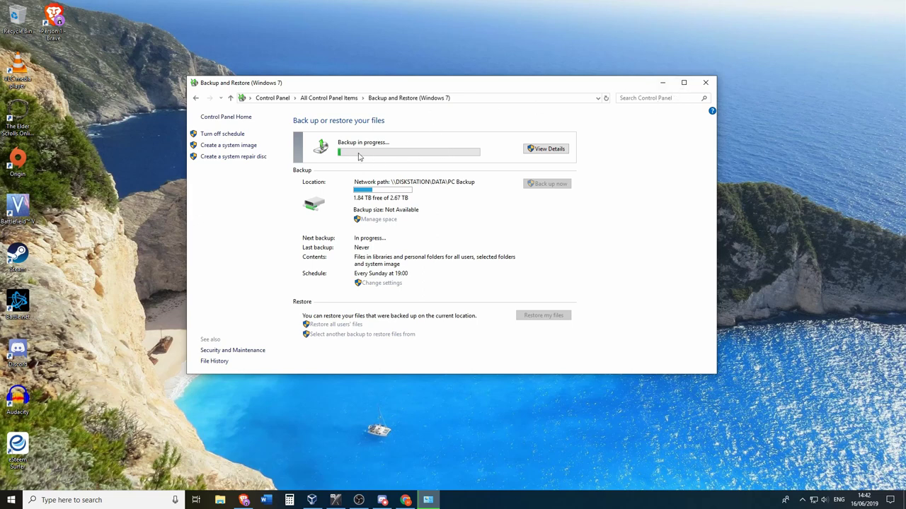
pyautogui.click(544, 146)
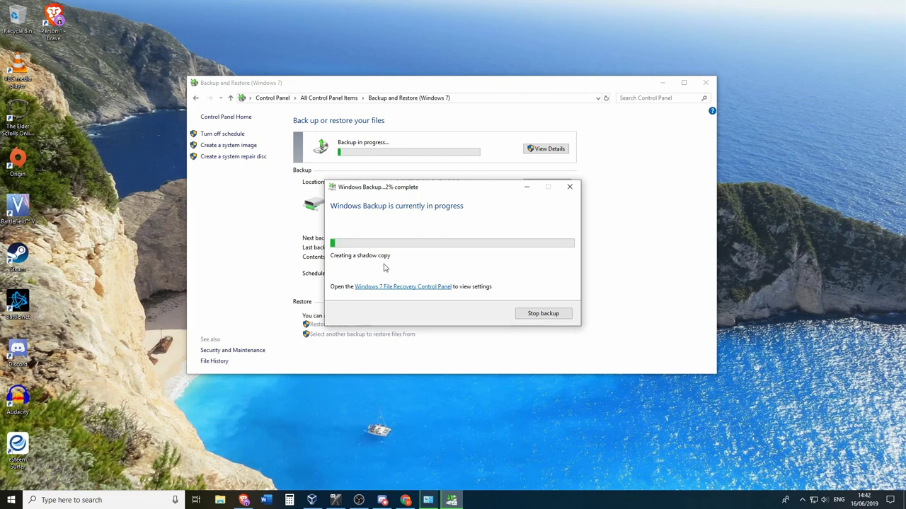
# Close the backup progress details and the Backup and Restore window while the backup runs.
pyautogui.click(571, 188)
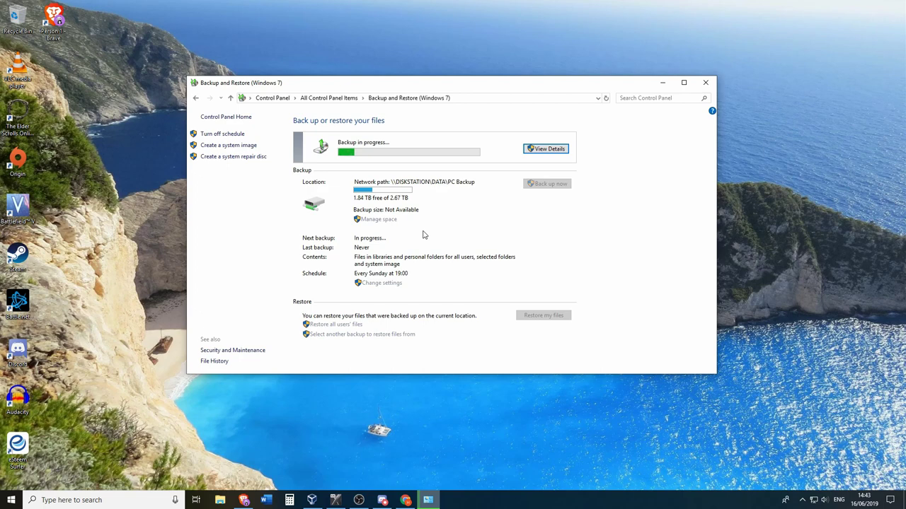
pyautogui.click(705, 83)
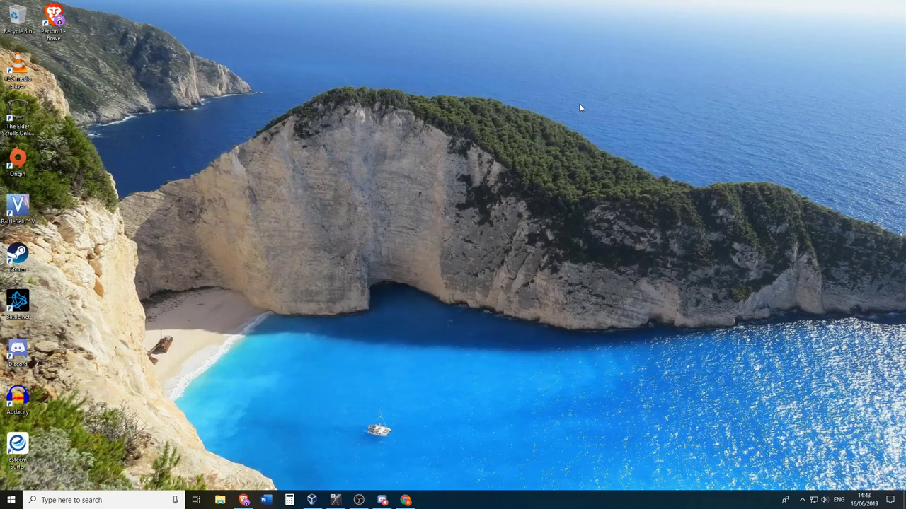